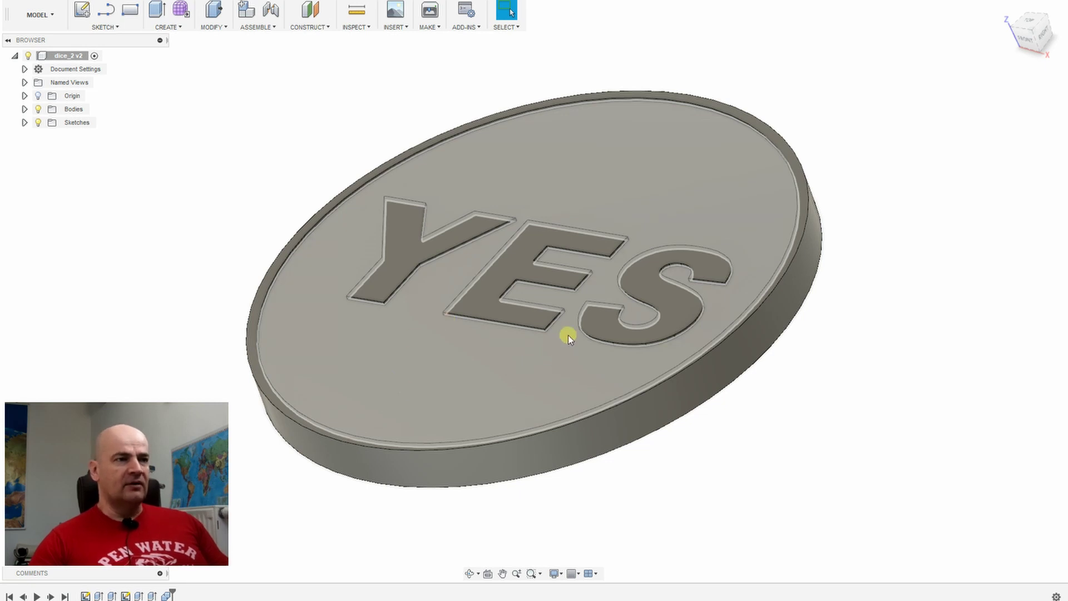
Step: Inspect the coin's NO and YES sides, then show the section analysis cutting it in half
middle_click_drag(792, 470, 889, 533, "shift")
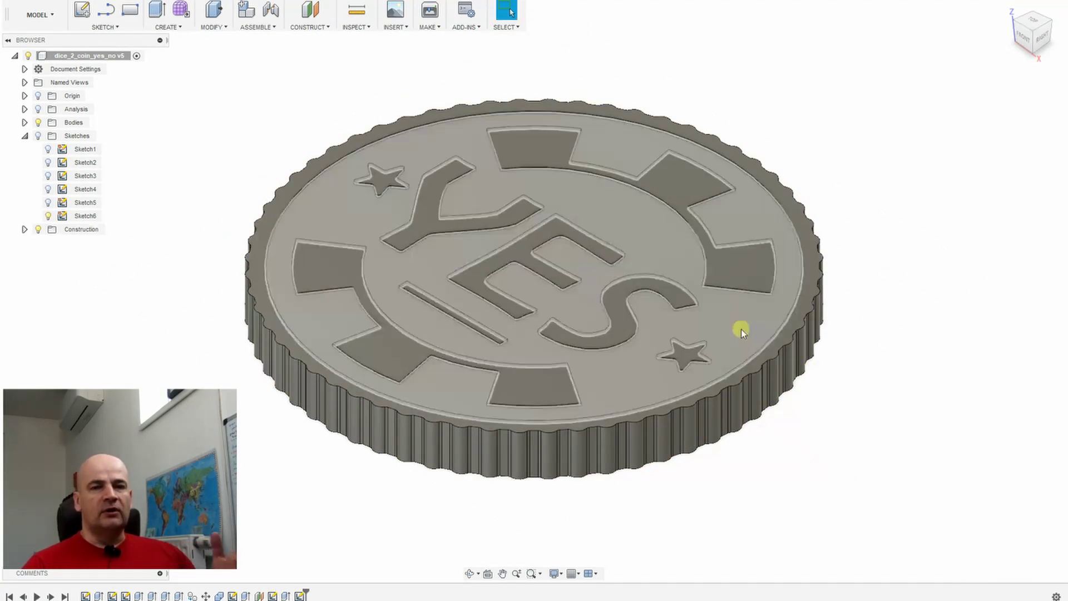
middle_click_drag(824, 438, 818, 364, "shift")
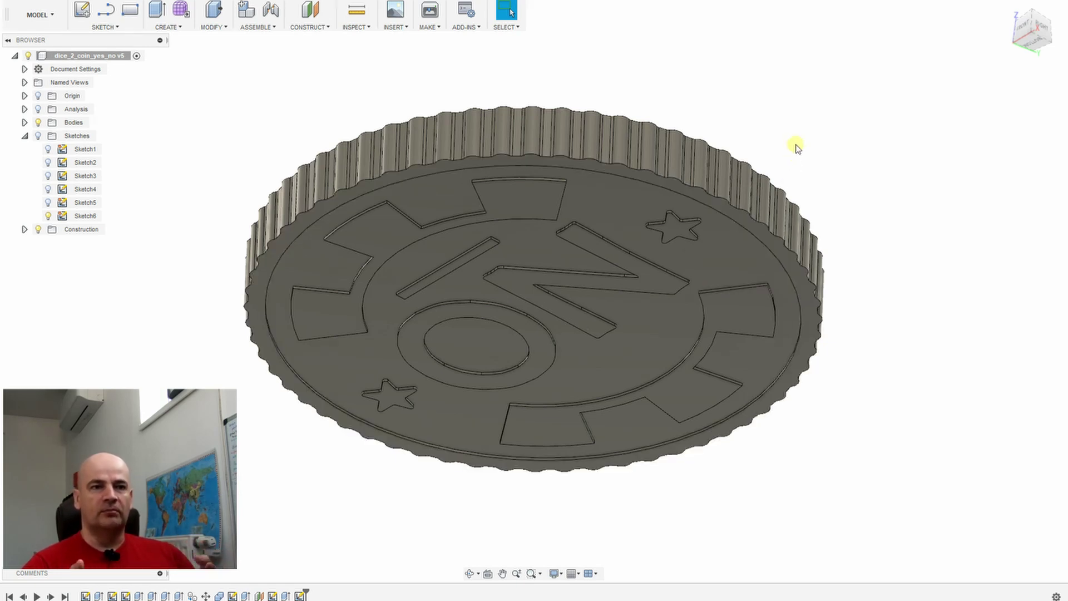
middle_click_drag(797, 148, 804, 200, "shift")
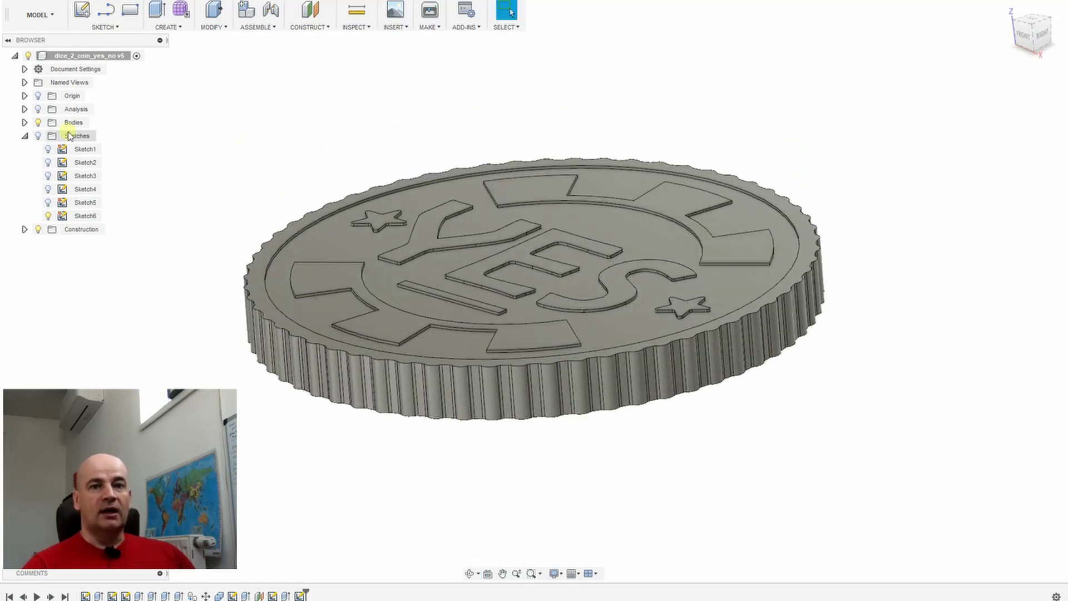
left_click(38, 109)
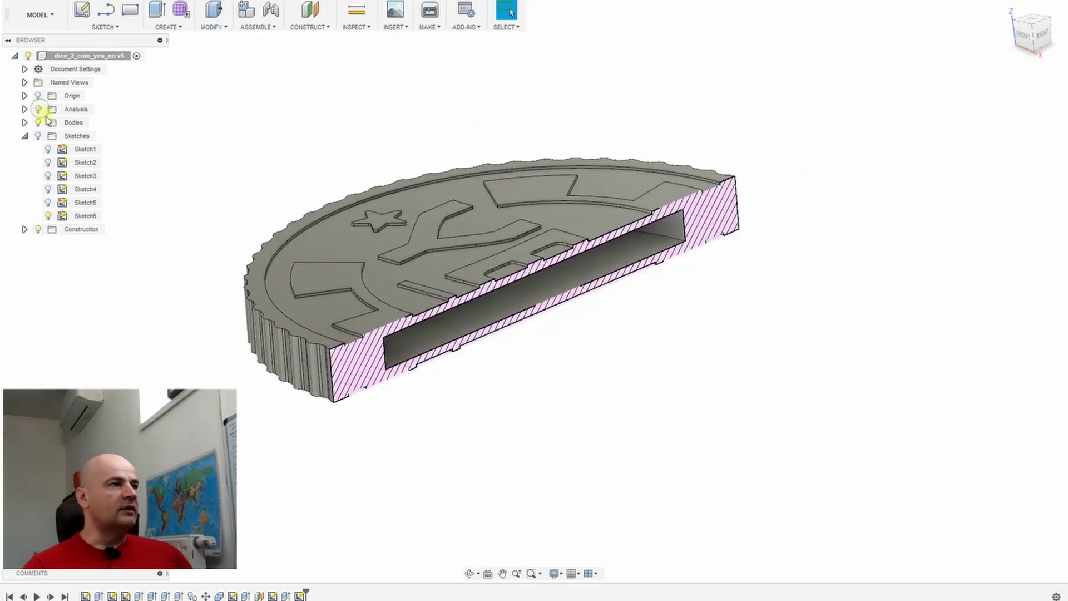
Step: Sketch on the cut face to read the 2.40 cavity height and layer thicknesses, then switch to PrusaSlicer
left_click(605, 255)
scroll(606, 347, "up", 6)
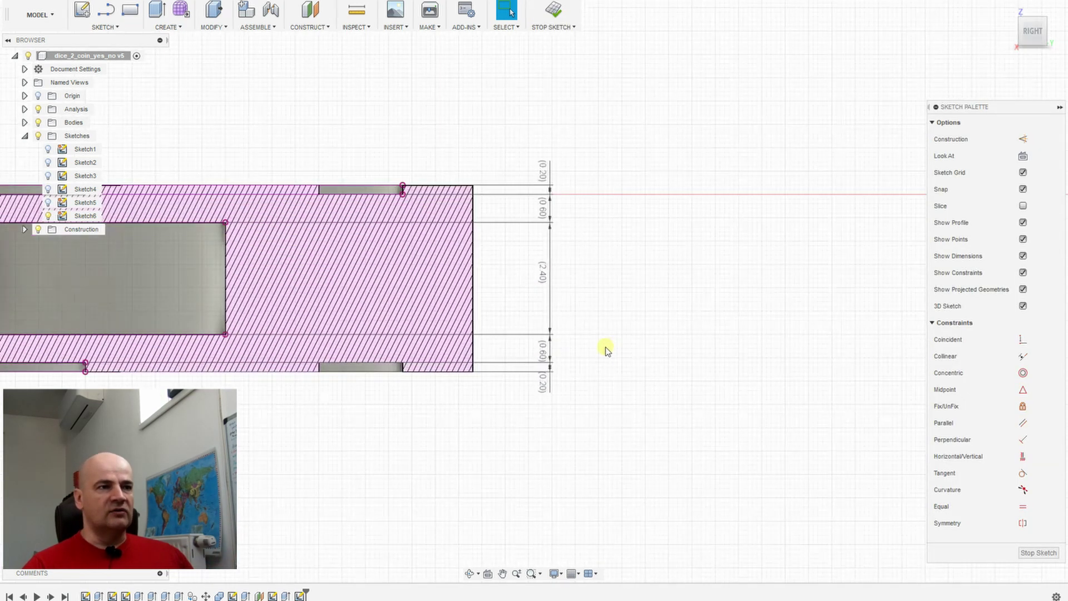
middle_click_drag(580, 243, 636, 338)
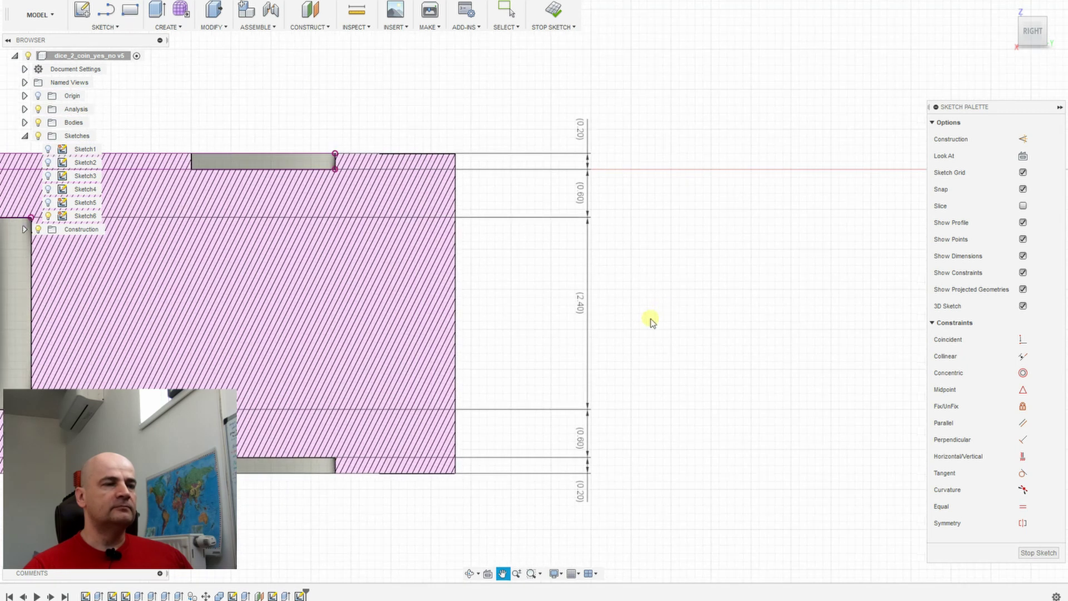
key("Escape")
scroll(652, 322, "up", 1)
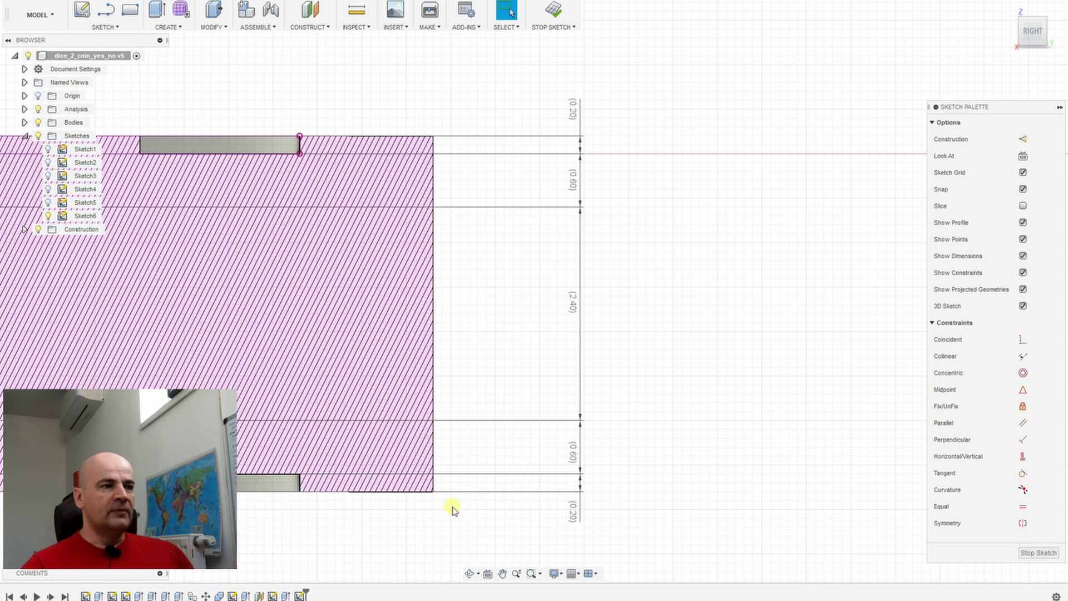
middle_click_drag(256, 489, 494, 445)
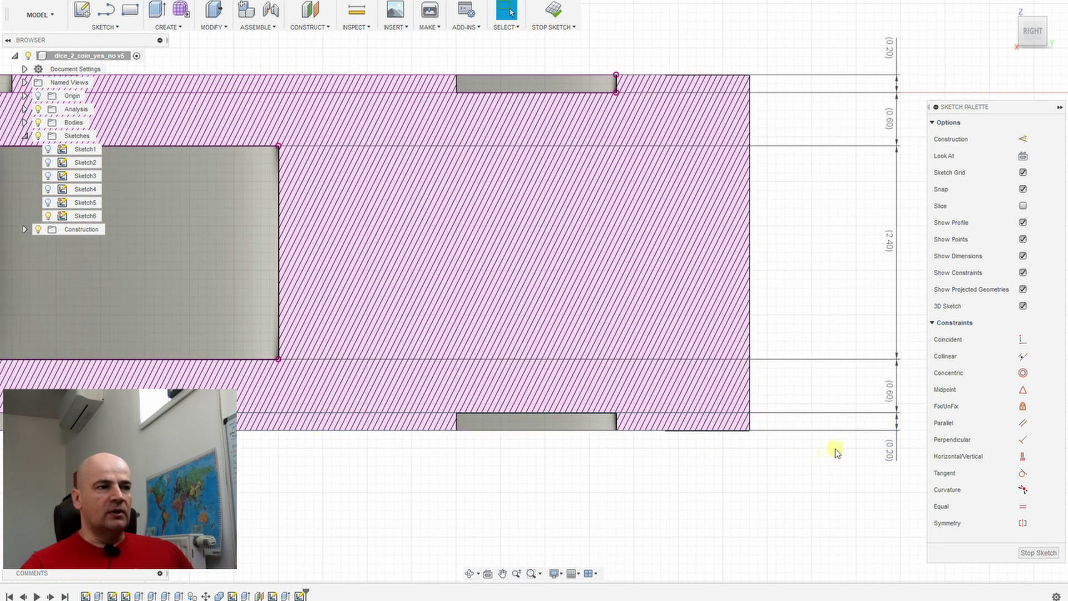
mouse_move(743, 479)
middle_mouse_down()
mouse_move(769, 482)
mouse_move(745, 479)
middle_mouse_up()
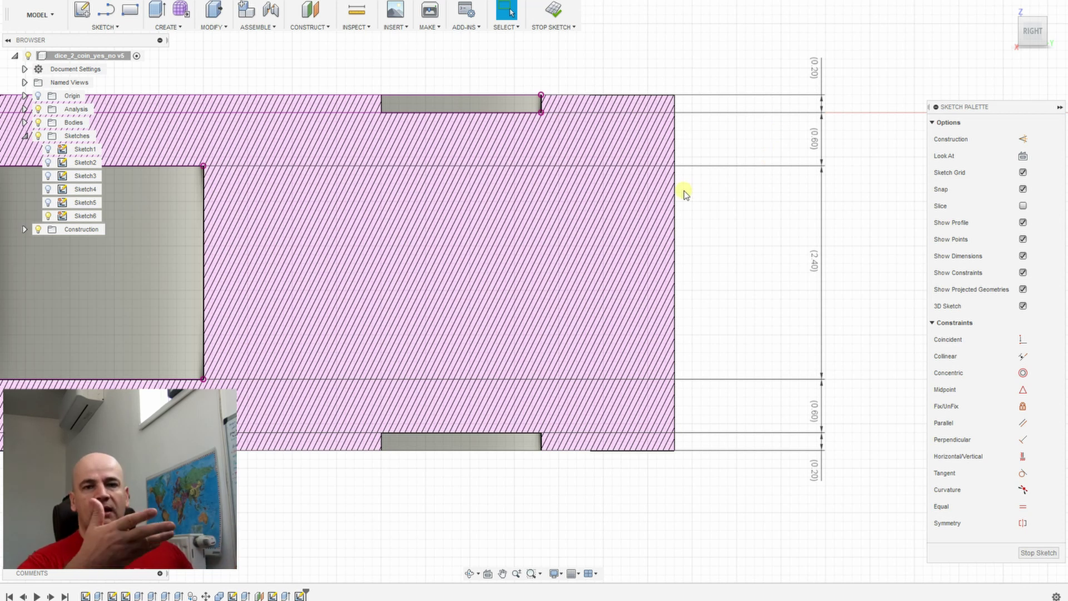
key("alt+Tab")
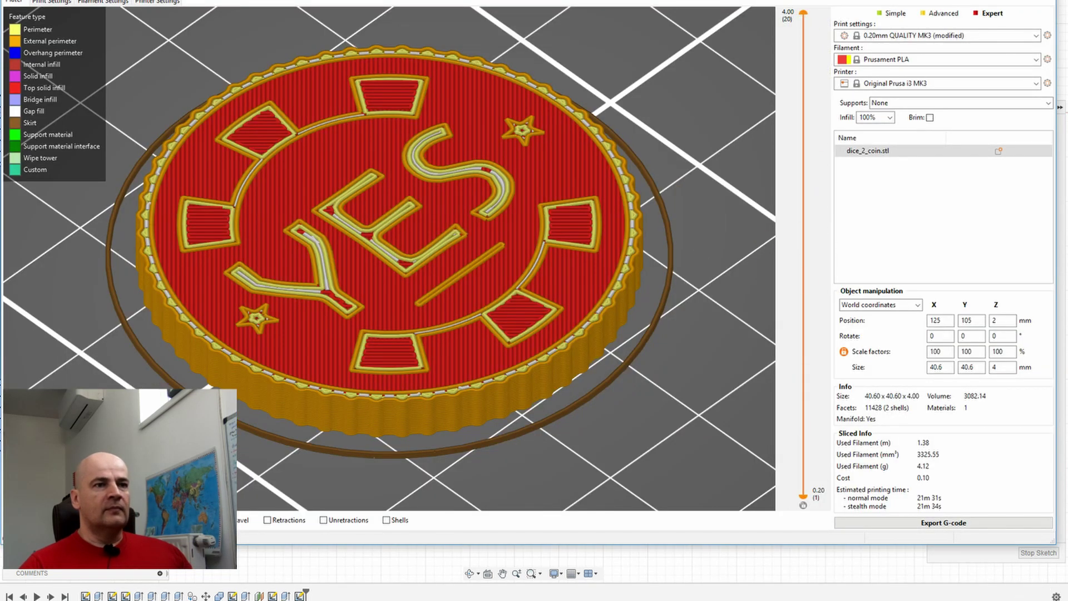
Step: Step the layer slider through layers 1, 2–3 and 17–20 to check the bridge over the cavity
left_click_drag(804, 13, 798, 489)
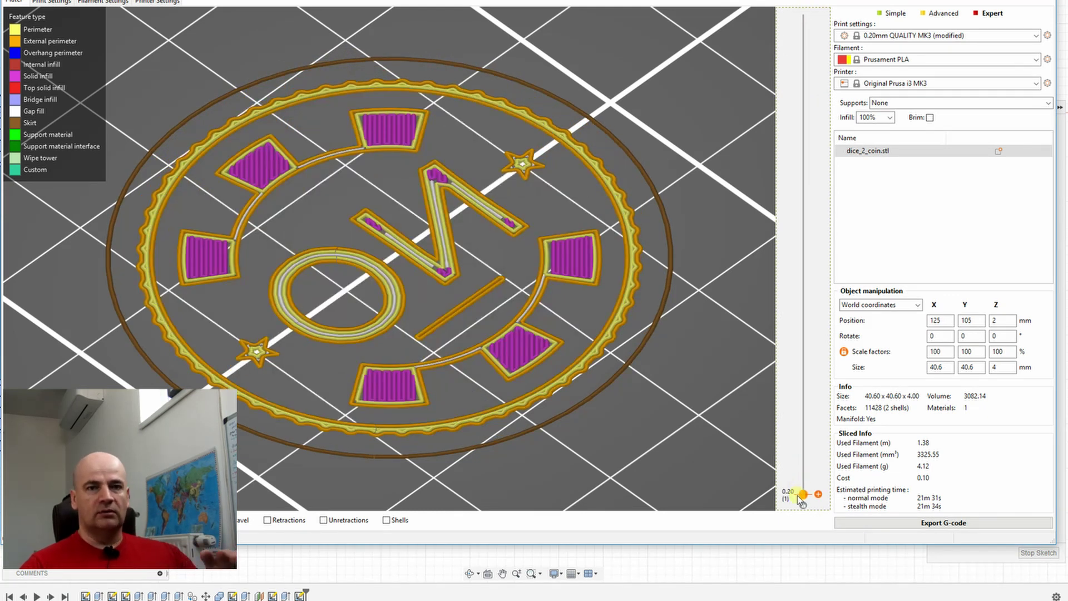
left_click_drag(798, 491, 801, 479)
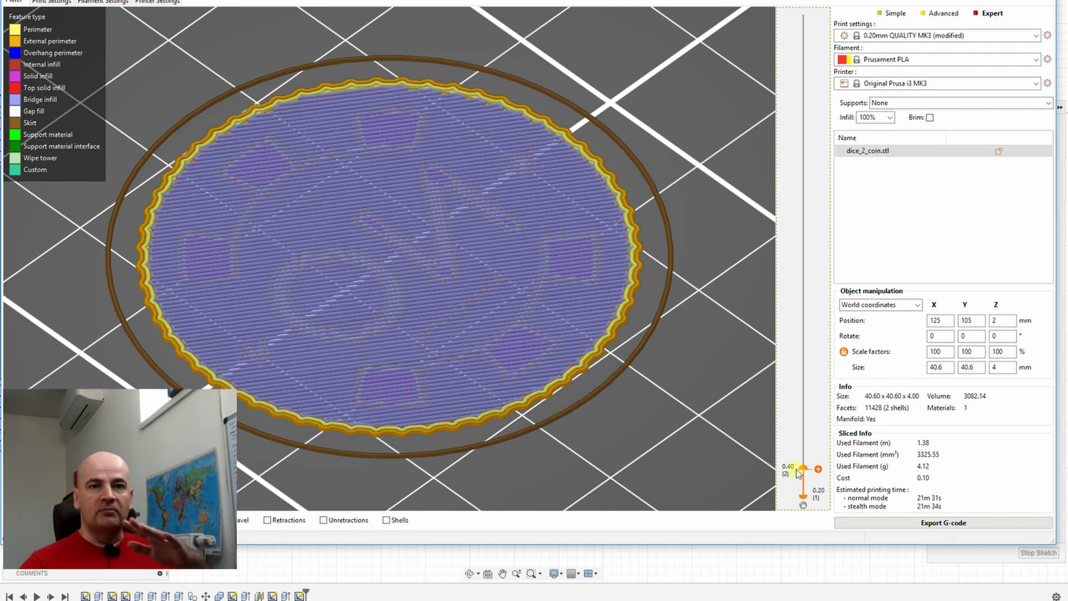
mouse_move(800, 472)
left_mouse_down()
mouse_move(810, 396)
mouse_move(790, 312)
mouse_move(778, 90)
left_mouse_up()
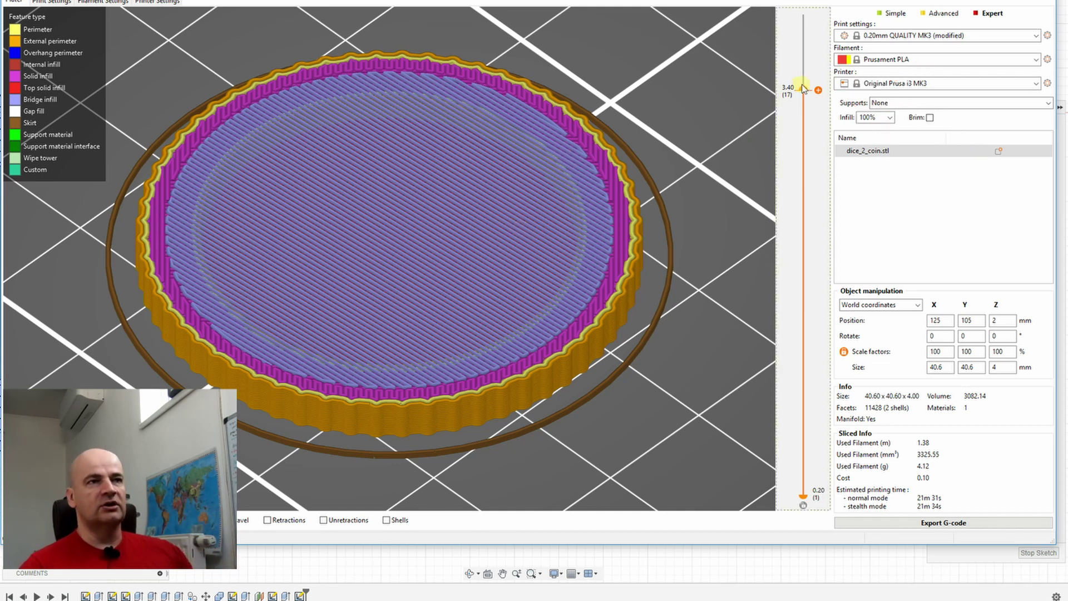
left_click_drag(803, 89, 805, 22)
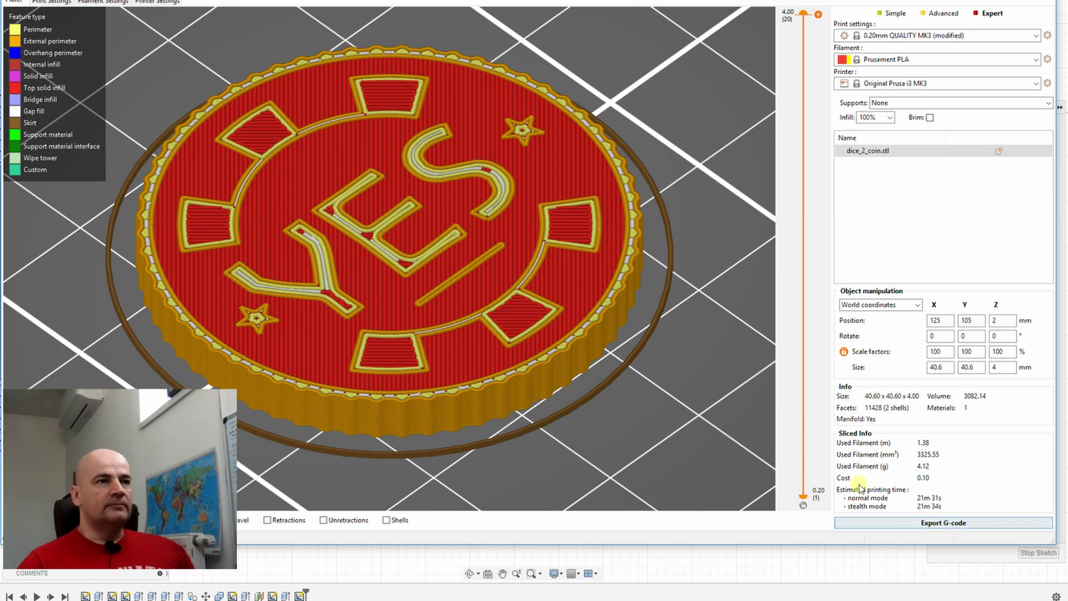
key("alt+Tab")
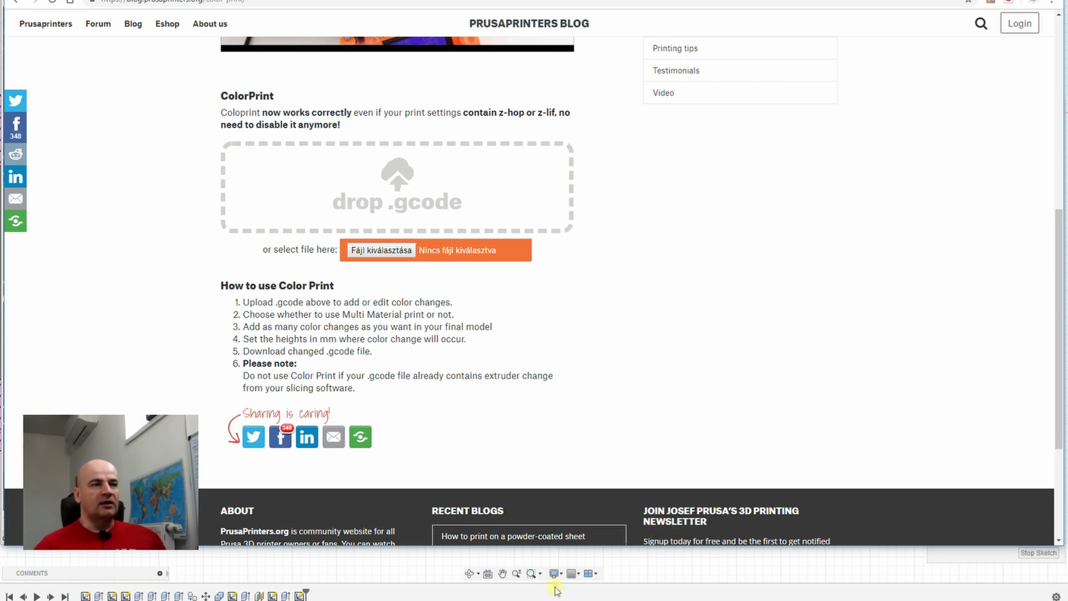
Step: Load coin_gcode.gcode from the file manager into the ColorPrint drop zone
key("alt+Tab")
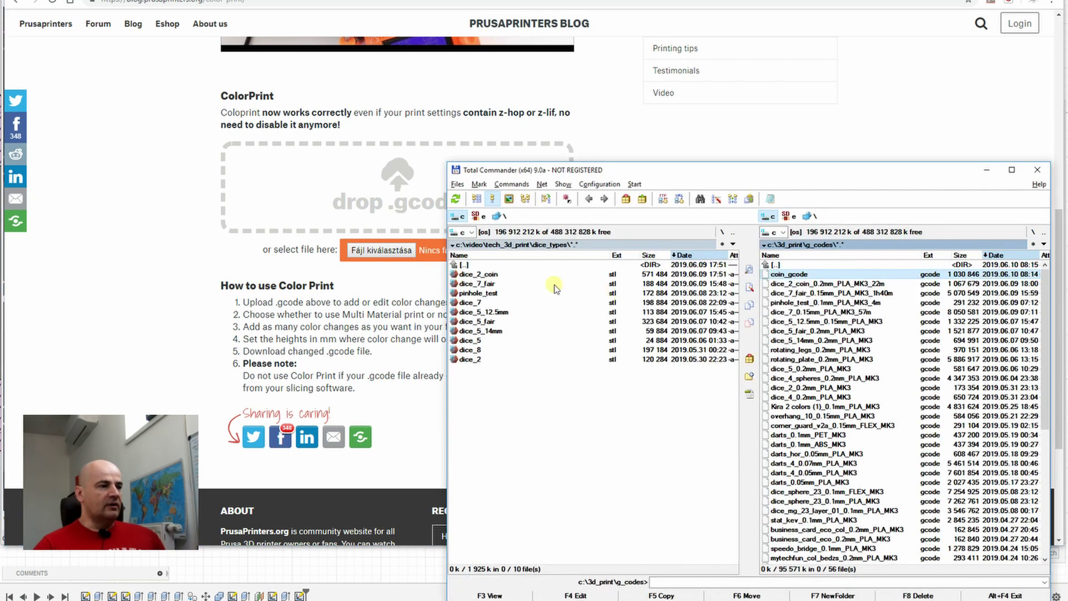
left_click(779, 275)
left_click_drag(621, 248, 389, 173)
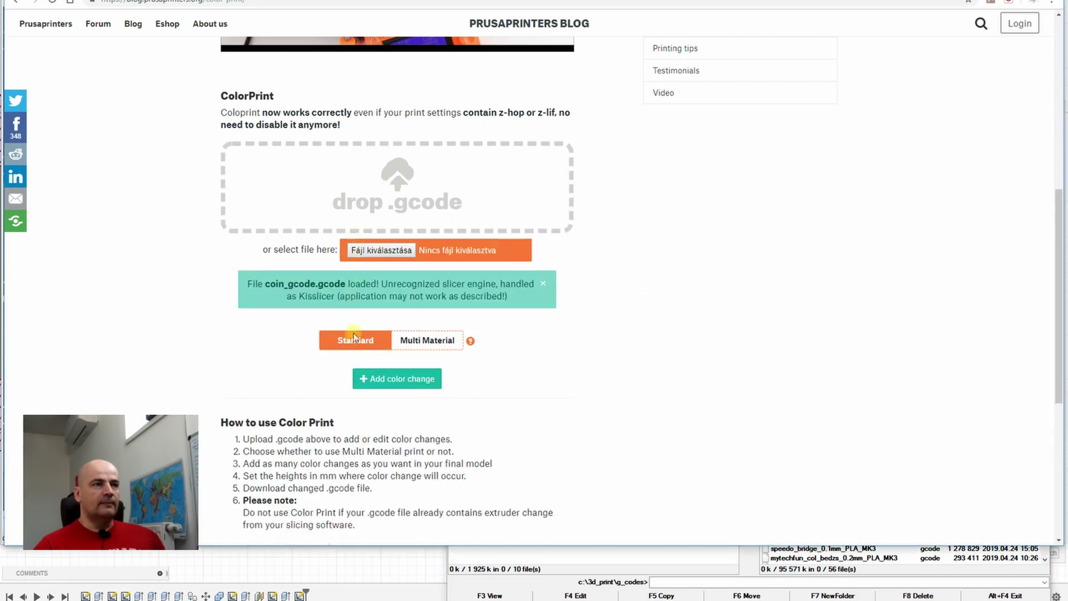
Step: Add color change rows and set them to layer heights 3.4 and 4
left_click(382, 381)
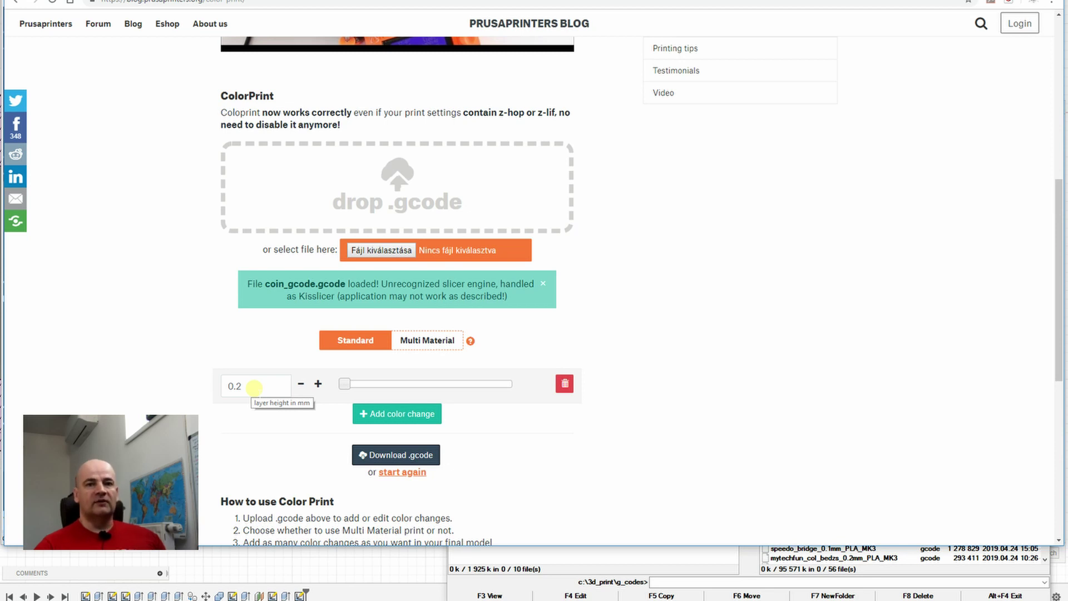
left_click(400, 414)
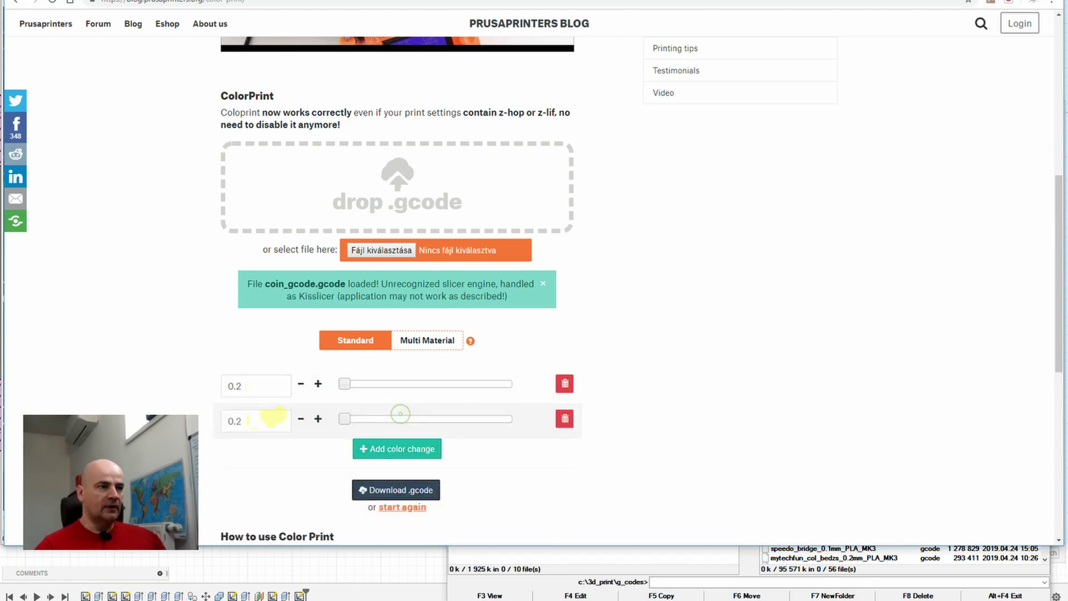
double_click(237, 420)
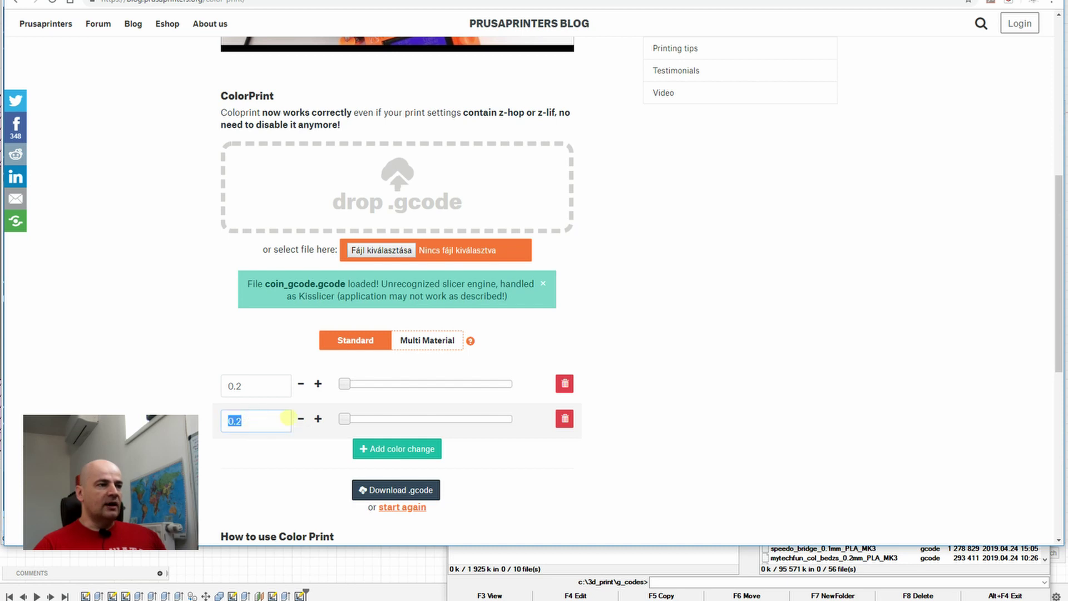
left_click_drag(343, 419, 460, 418)
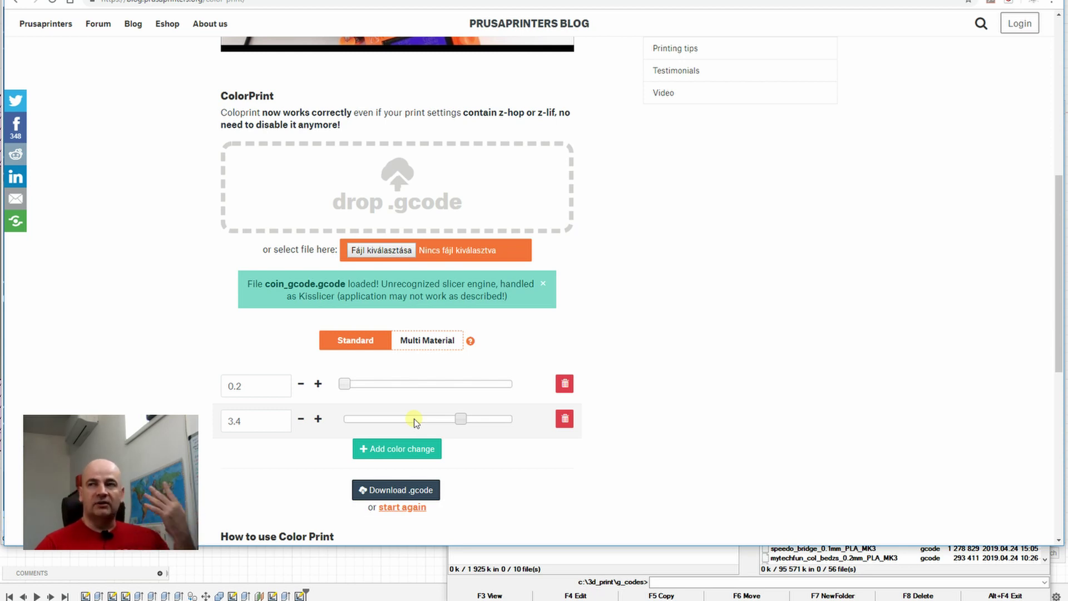
left_click(409, 454)
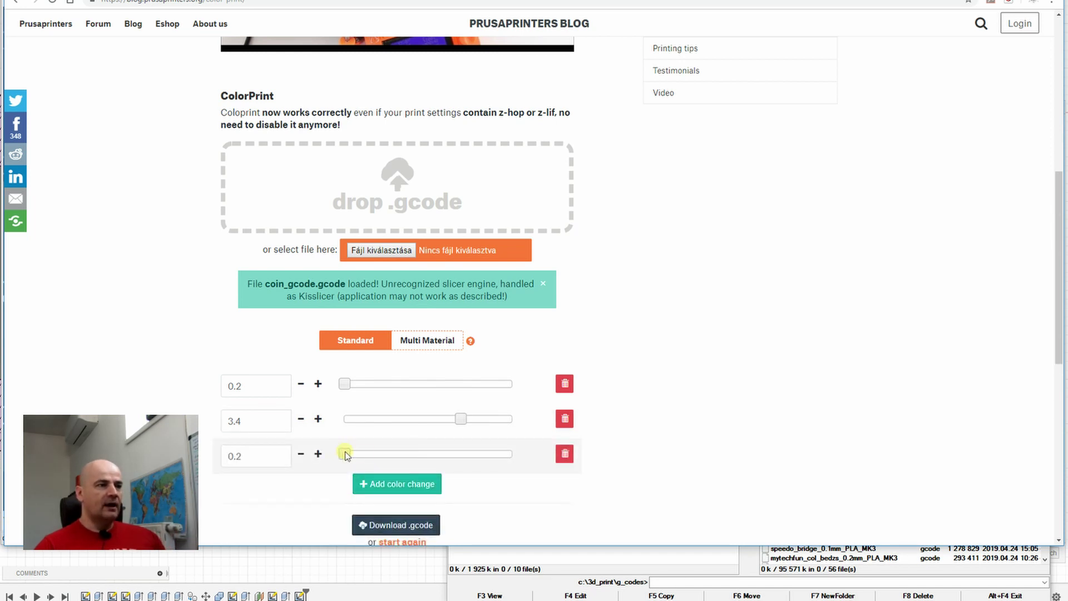
left_click_drag(345, 455, 477, 456)
left_click(319, 454)
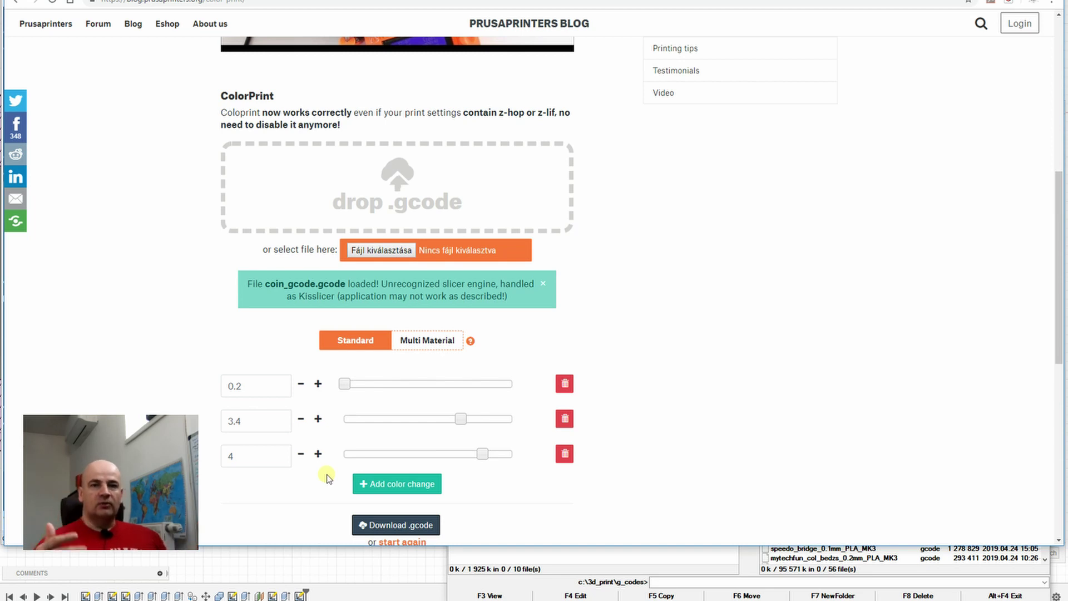
Step: Download the G-code and search m600 in Dreamweaver to reach the M600 on line 27883
left_click(397, 525)
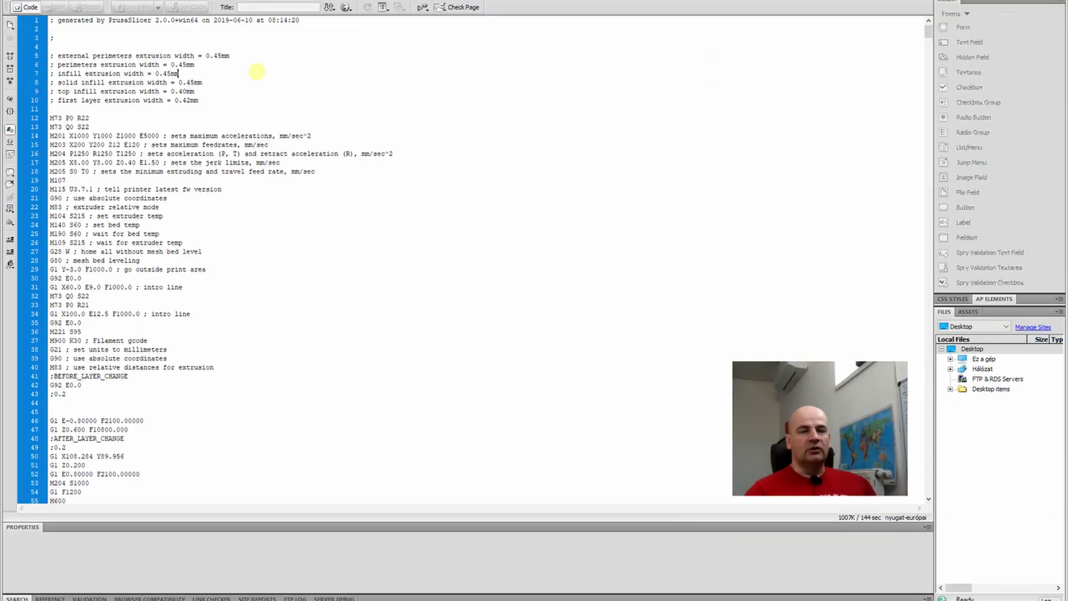
key("ctrl+f")
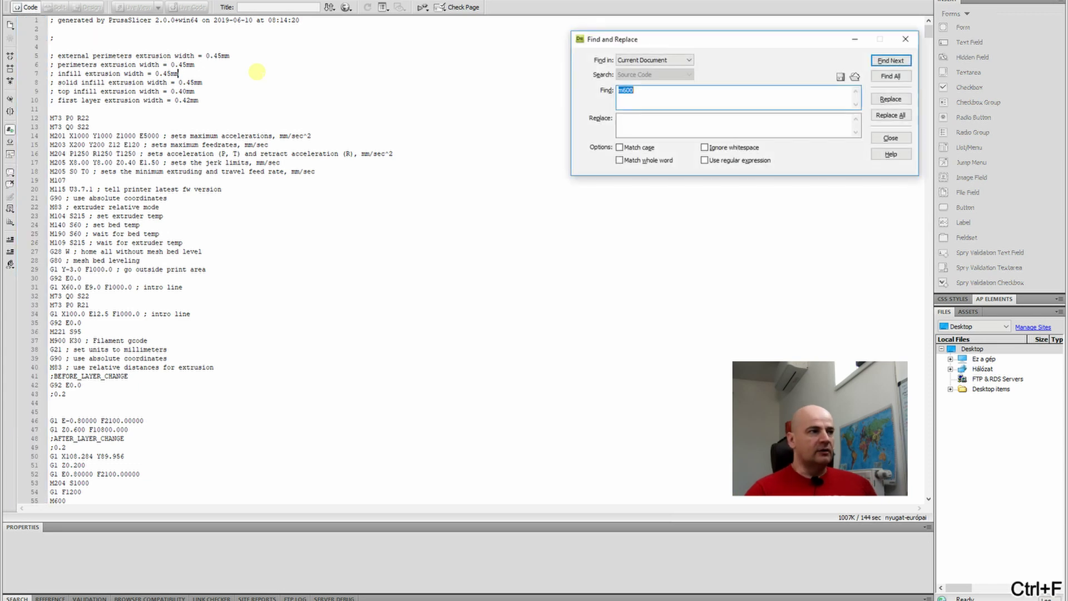
type("m60")
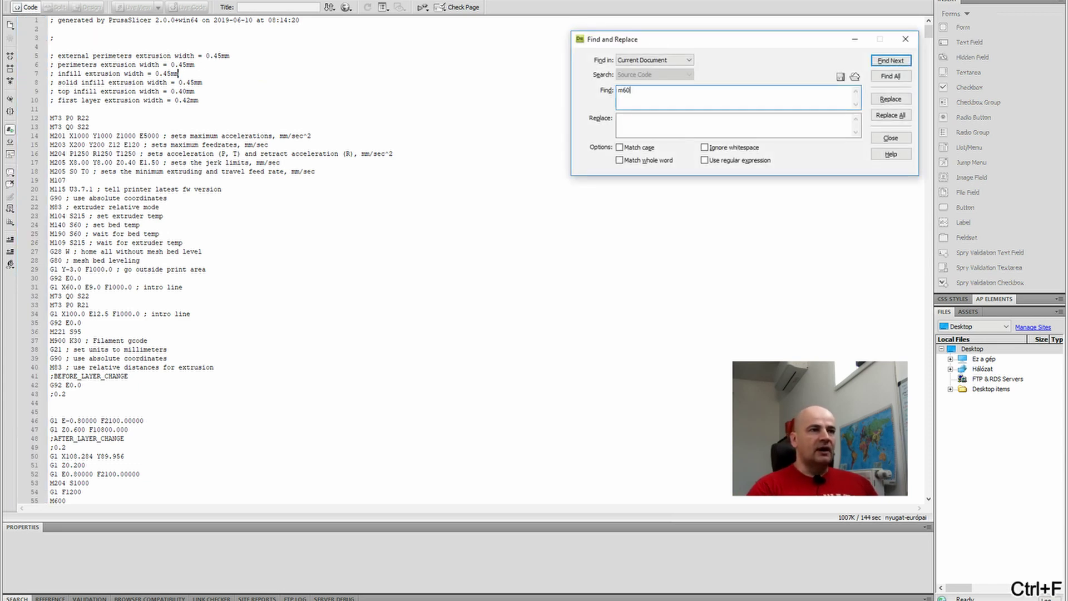
type("0")
key("Return")
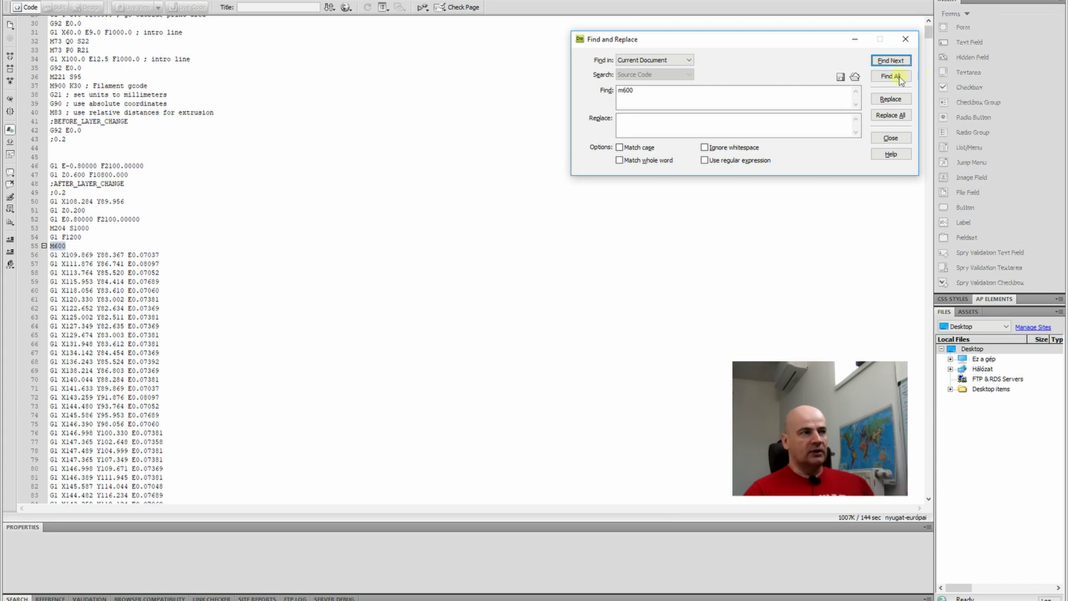
left_click(888, 64)
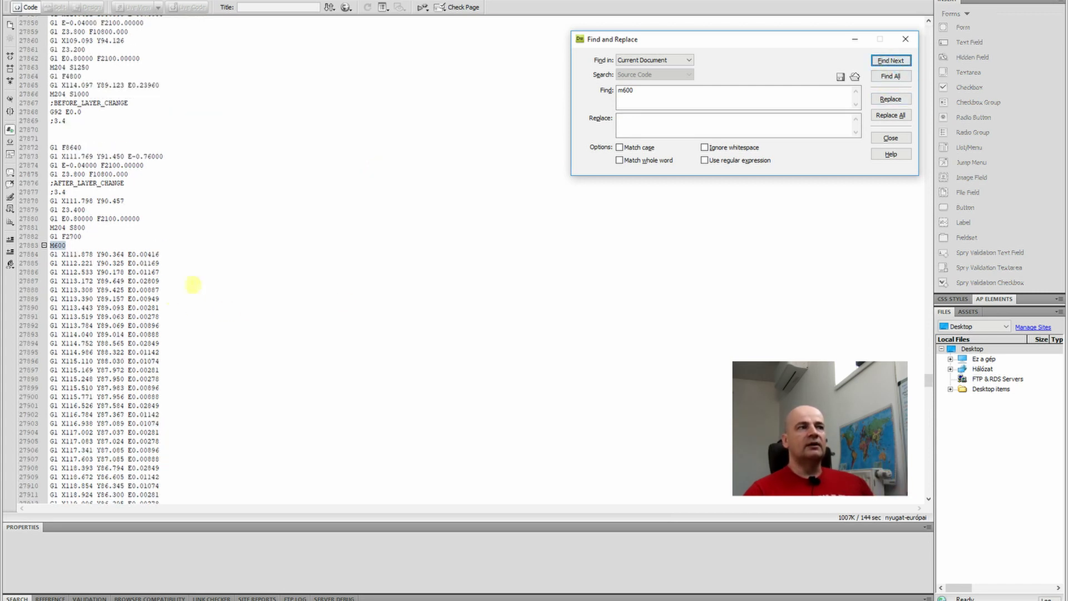
left_click(81, 246)
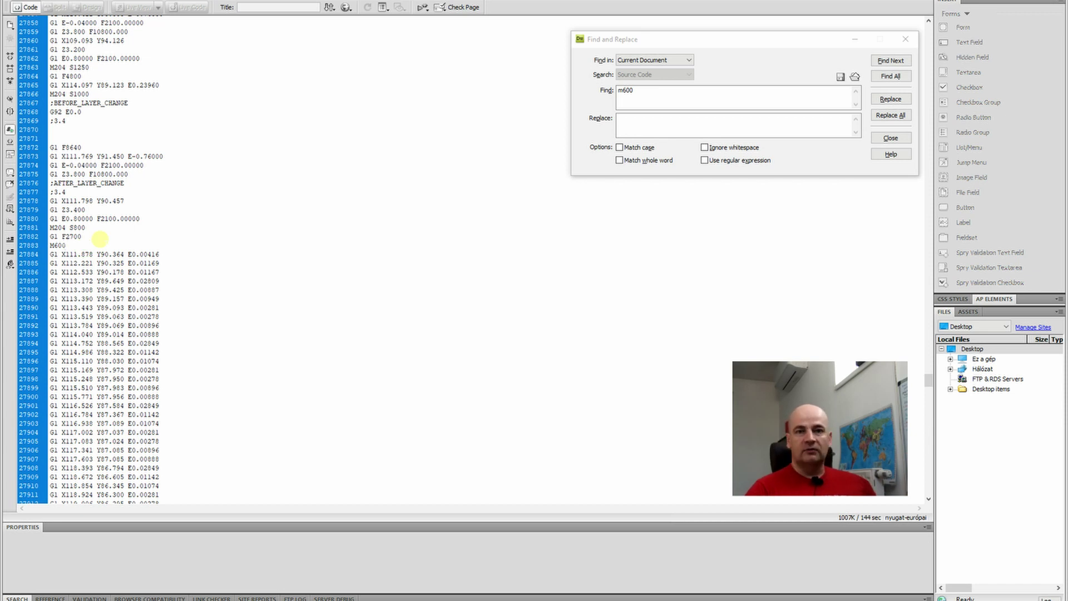
Step: Replace the line-27883 M600 with the copied M300, G1 X10.000 Y200.000 E0, M1, G28 Y, M105 pause code
key("shift+Home")
key("Return")
key("Return")
key("Return")
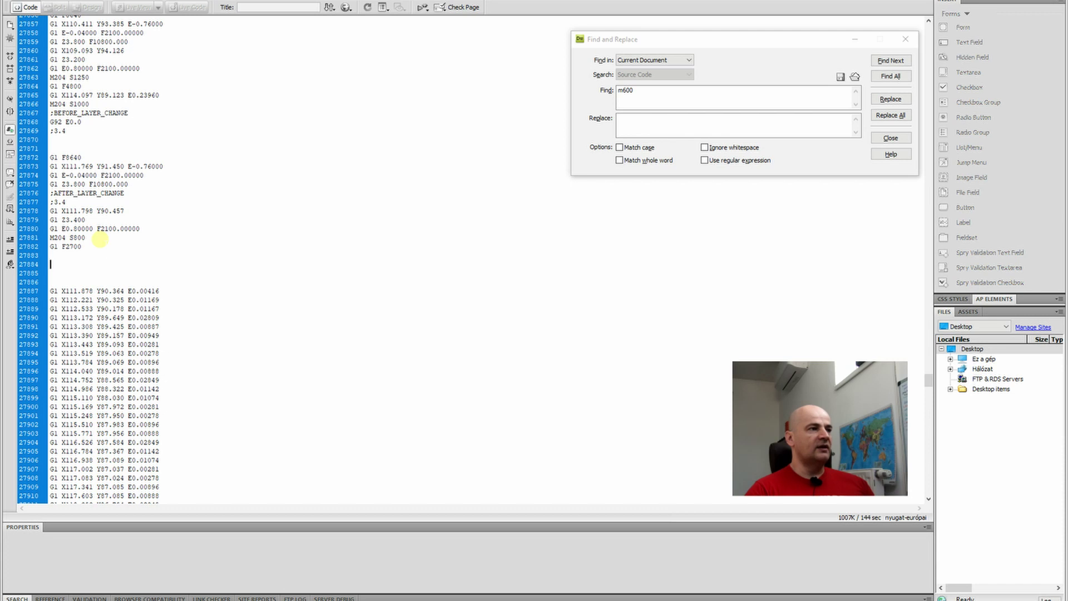
key("alt+Tab")
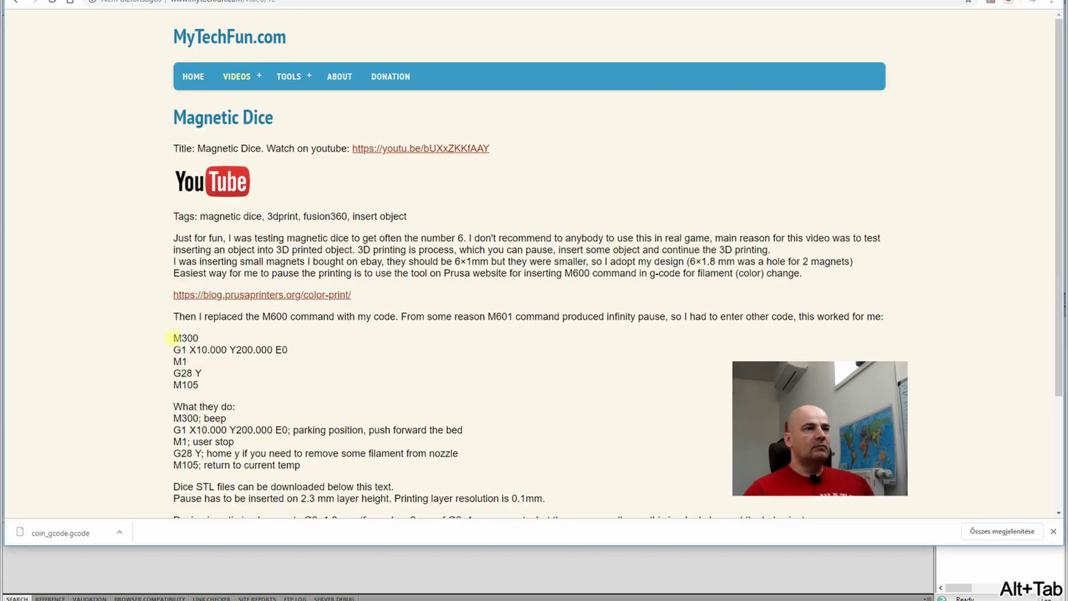
left_click_drag(174, 337, 200, 385)
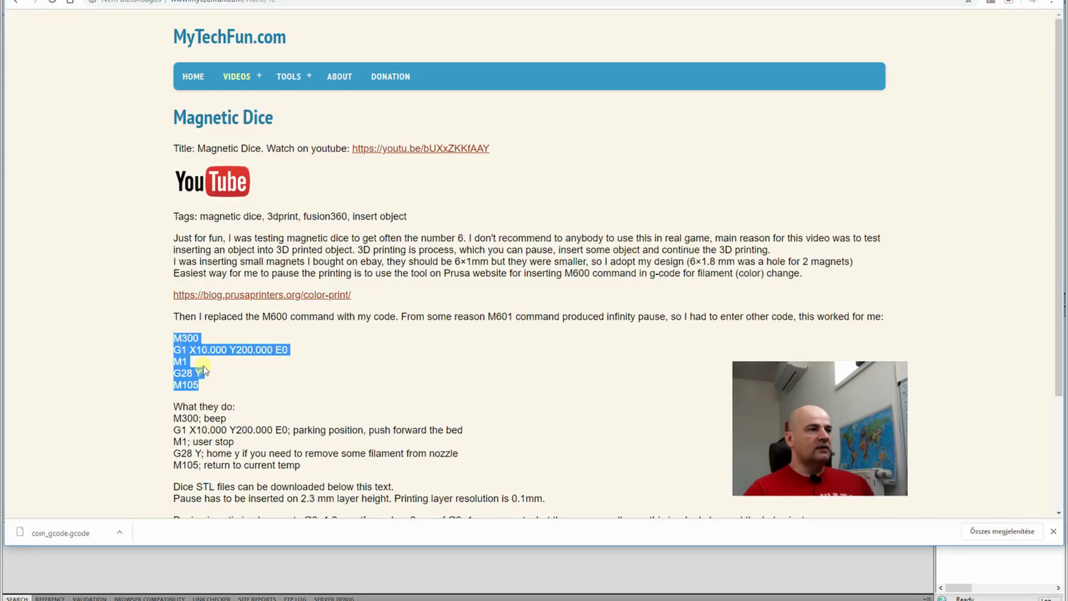
key("ctrl+c")
key("alt+Tab")
key("ctrl+v")
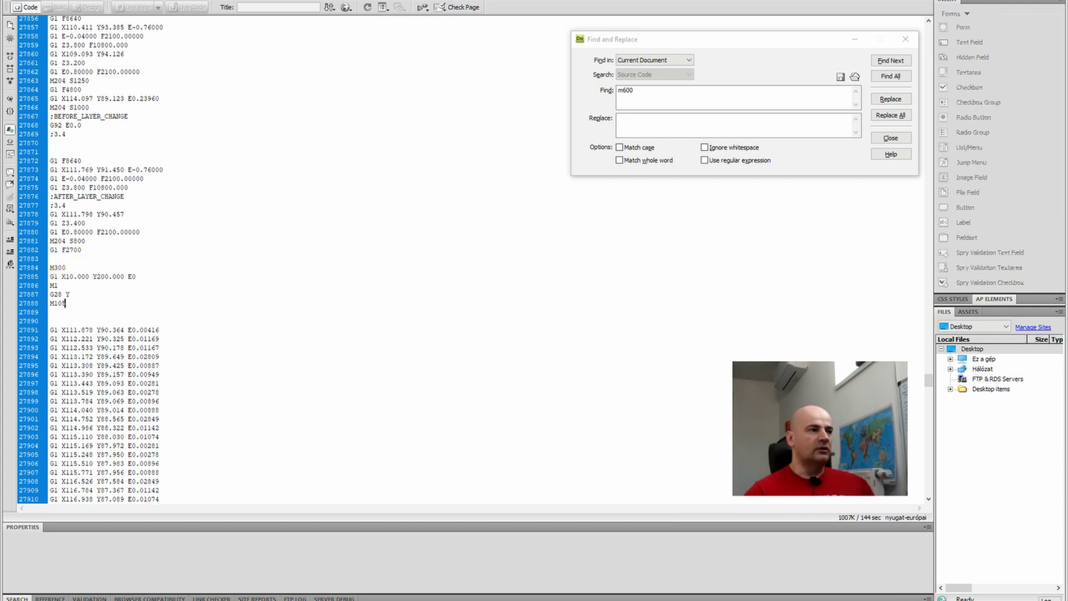
Step: Find the next M600 at line 32321, then close the Find window
left_click(880, 59)
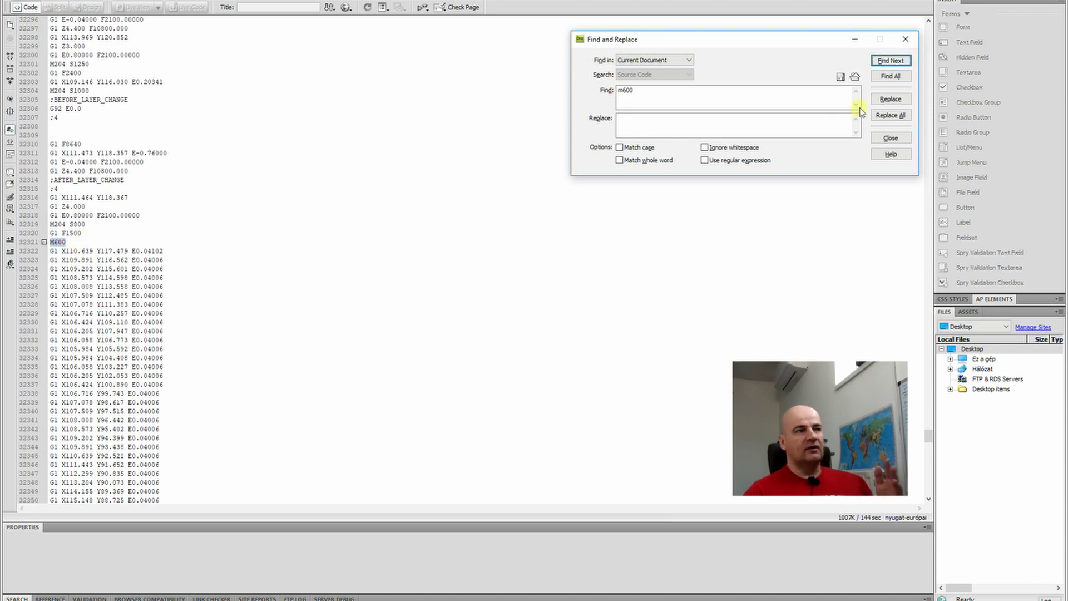
left_click(892, 137)
left_click(330, 224)
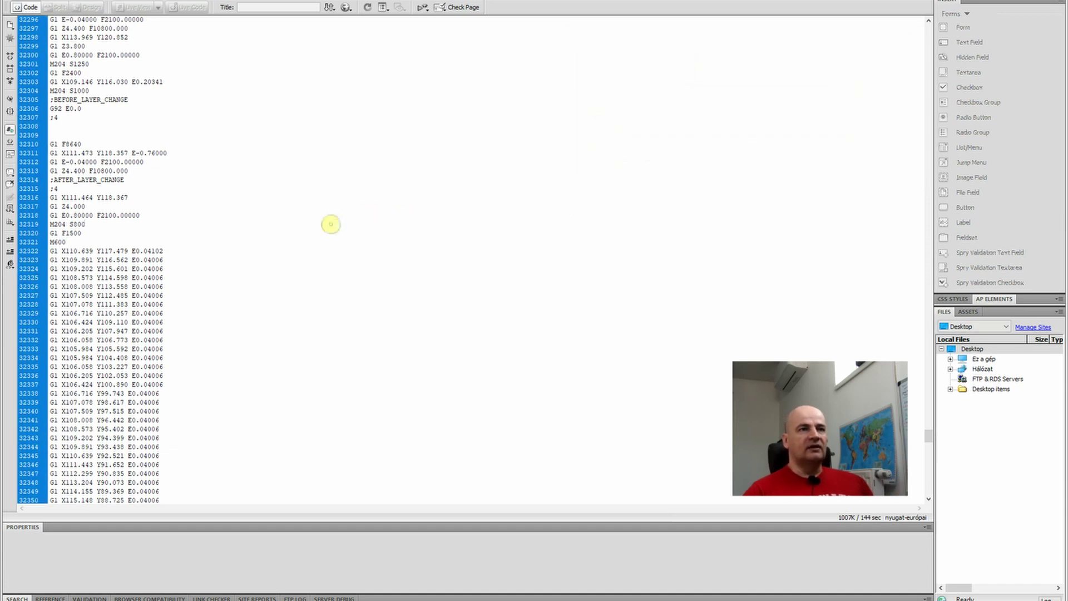